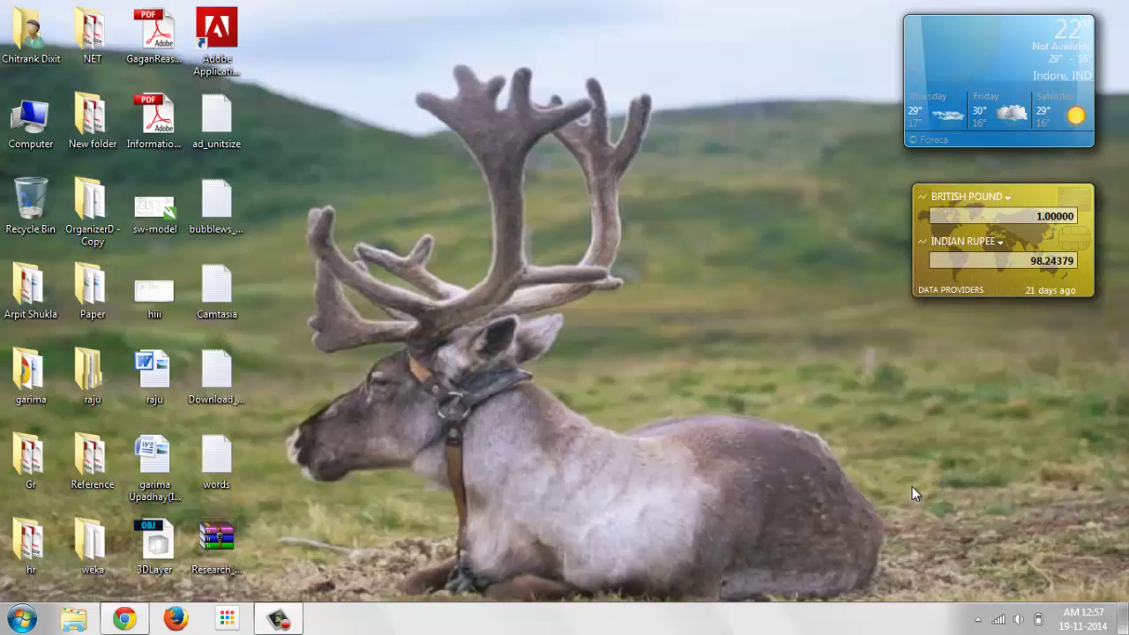
Switch Chrome to the Weka downloading page, look through its Windows download links, then minimize the browser.
{"action": "left_click", "coordinate": [124, 619]}
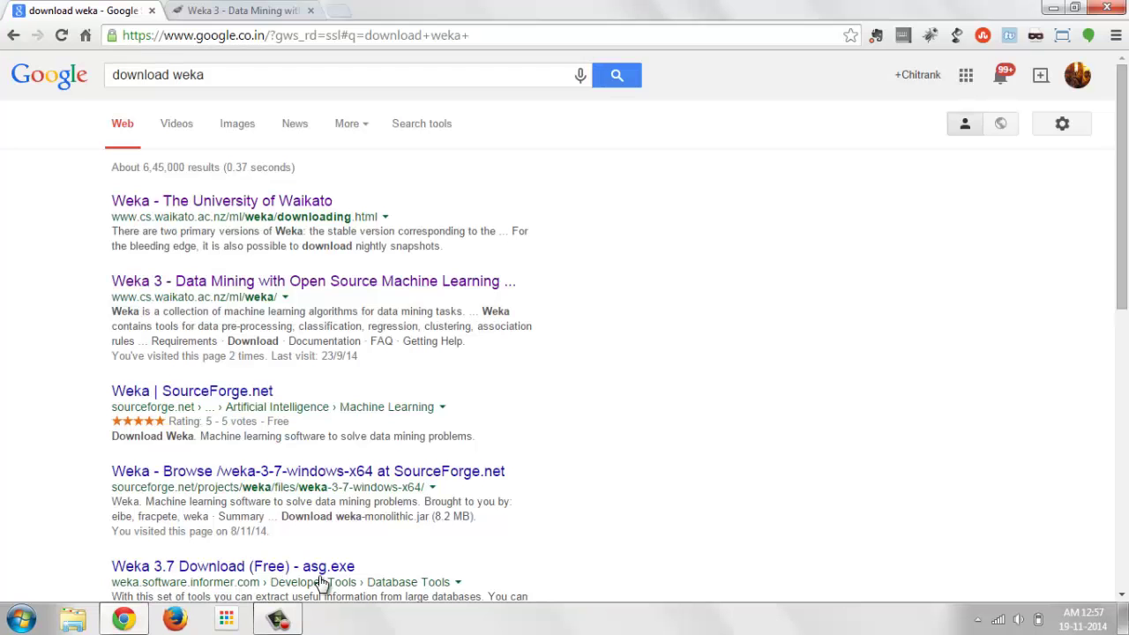
{"action": "left_click", "coordinate": [254, 10]}
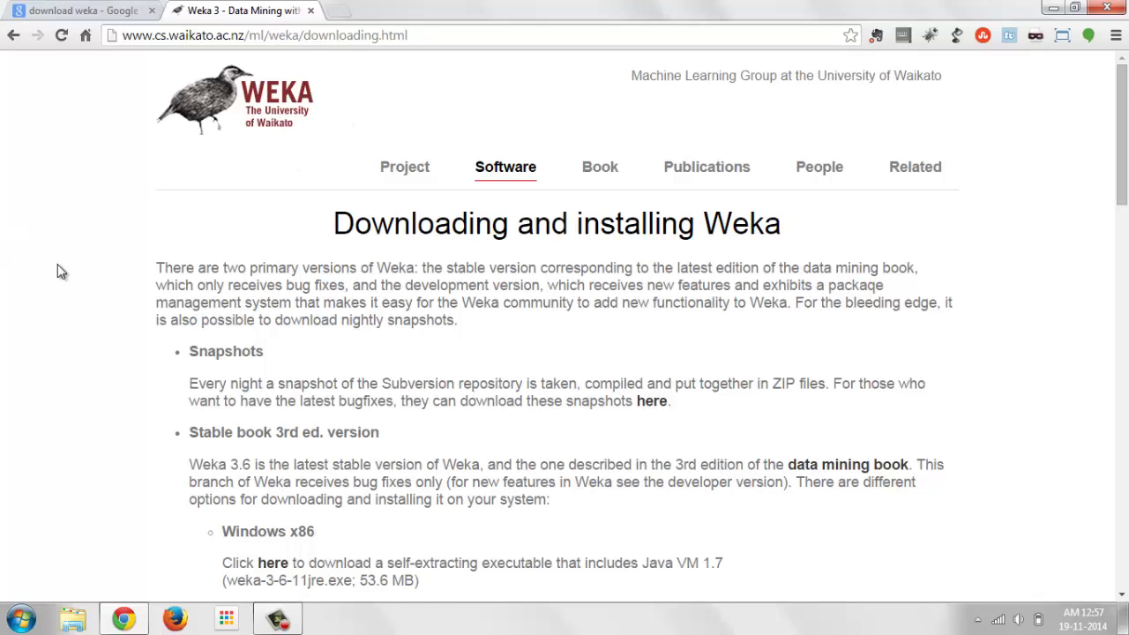
{"action": "scroll", "coordinate": [62, 270], "scroll_direction": "down", "scroll_amount": 1}
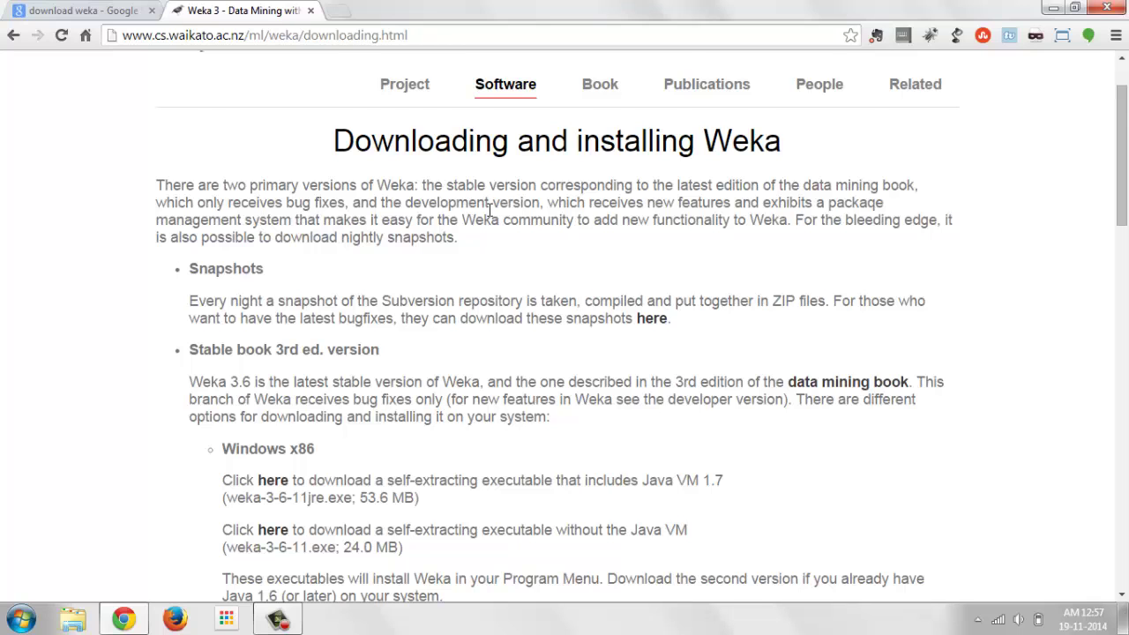
{"action": "scroll", "coordinate": [232, 282], "scroll_direction": "down", "scroll_amount": 3}
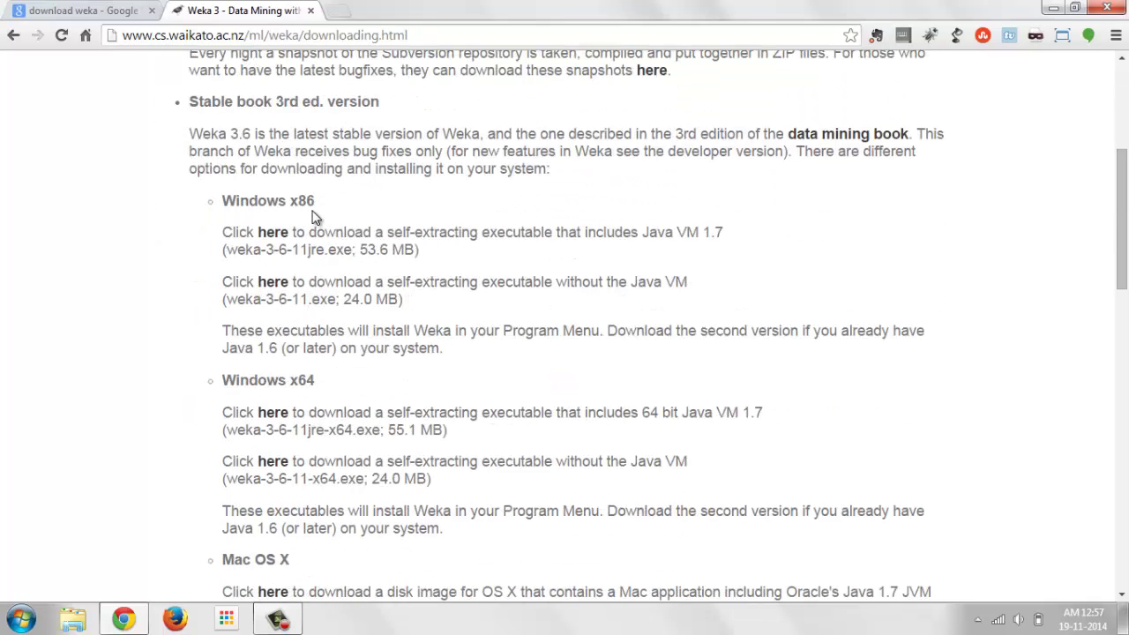
{"action": "scroll", "coordinate": [173, 349], "scroll_direction": "down", "scroll_amount": 1}
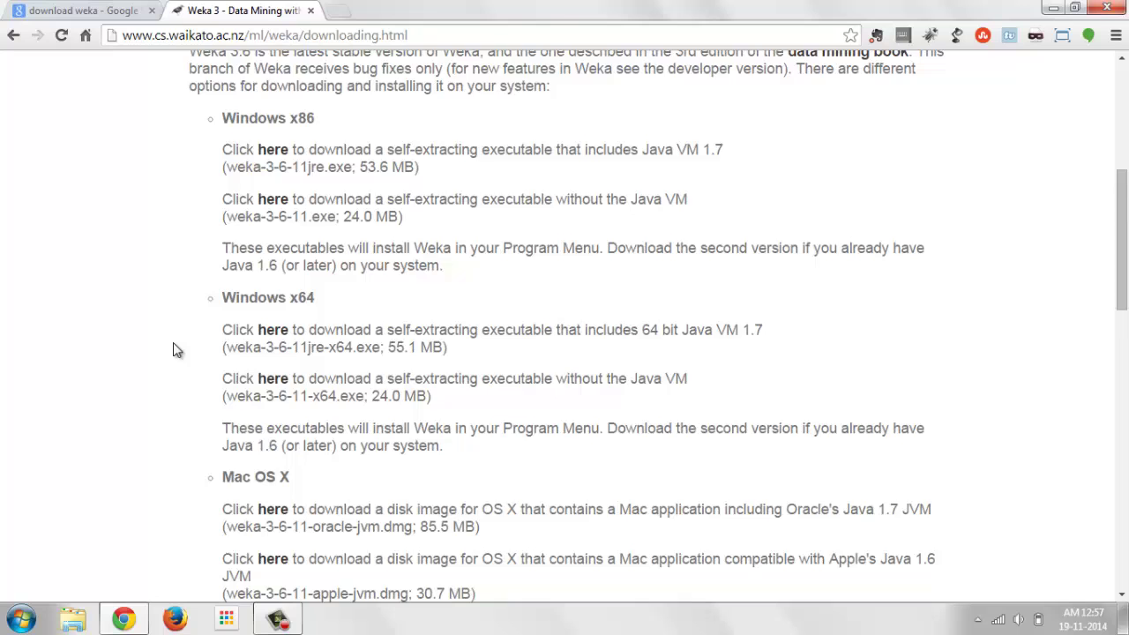
{"action": "scroll", "coordinate": [173, 348], "scroll_direction": "down", "scroll_amount": 1}
{"action": "scroll", "coordinate": [185, 336], "scroll_direction": "up", "scroll_amount": 1}
{"action": "scroll", "coordinate": [323, 361], "scroll_direction": "down", "scroll_amount": 2}
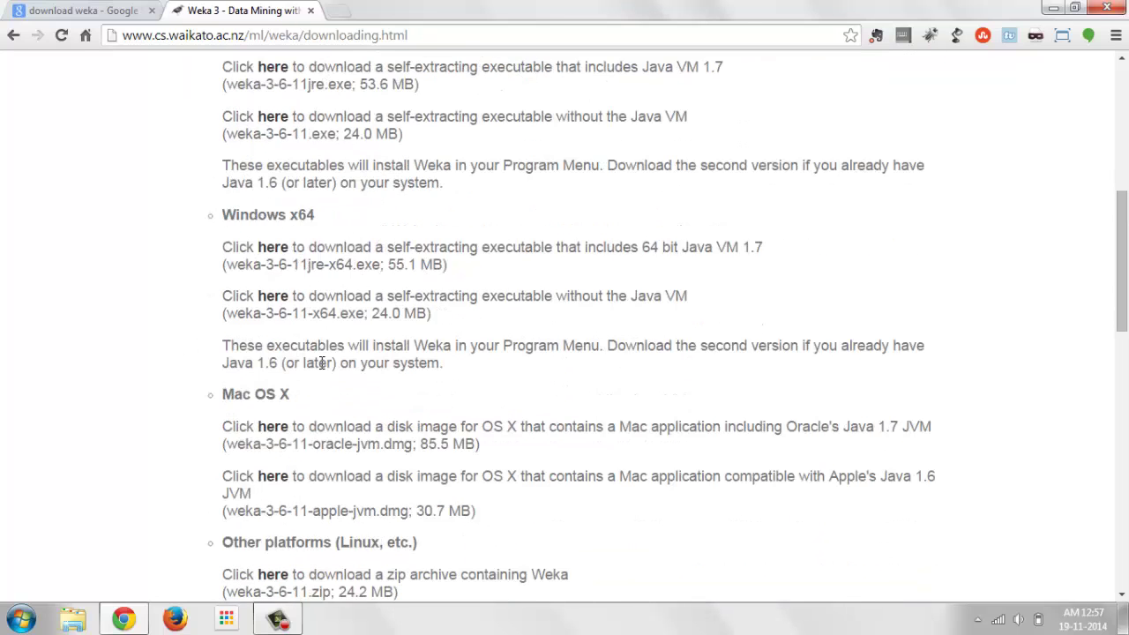
{"action": "scroll", "coordinate": [327, 339], "scroll_direction": "down", "scroll_amount": 1}
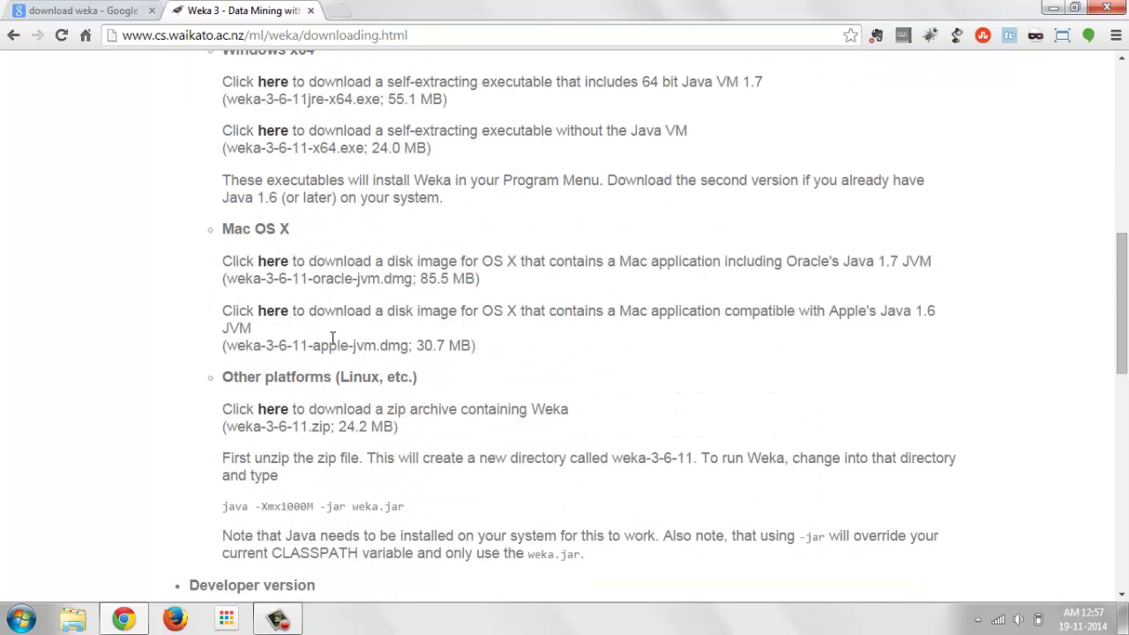
{"action": "scroll", "coordinate": [49, 338], "scroll_direction": "down", "scroll_amount": 1}
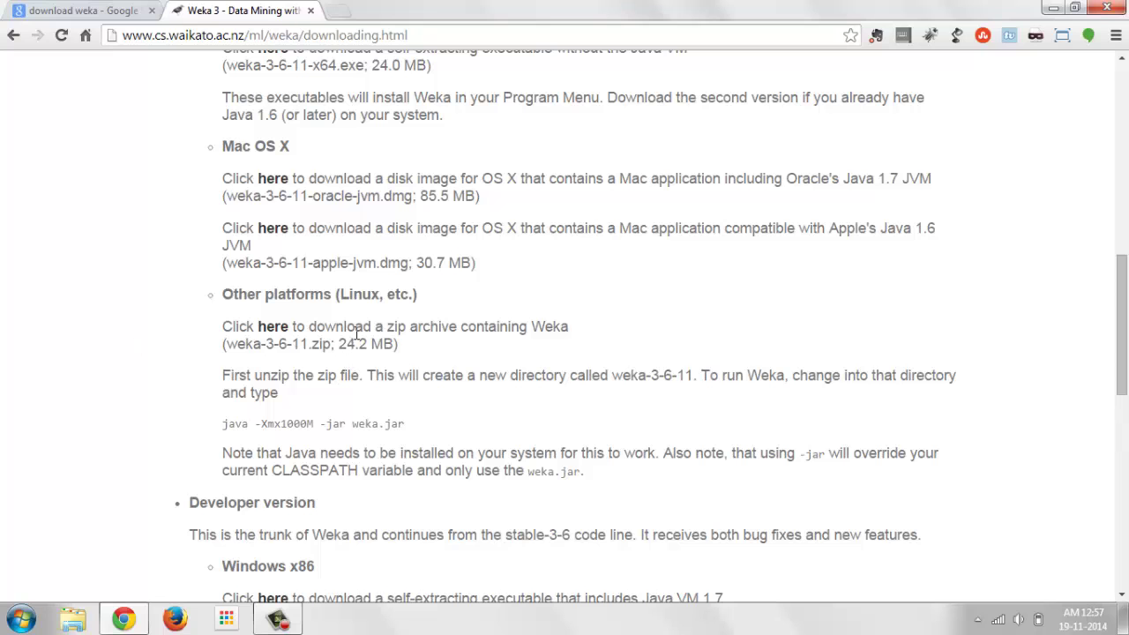
{"action": "scroll", "coordinate": [203, 297], "scroll_direction": "up", "scroll_amount": 5}
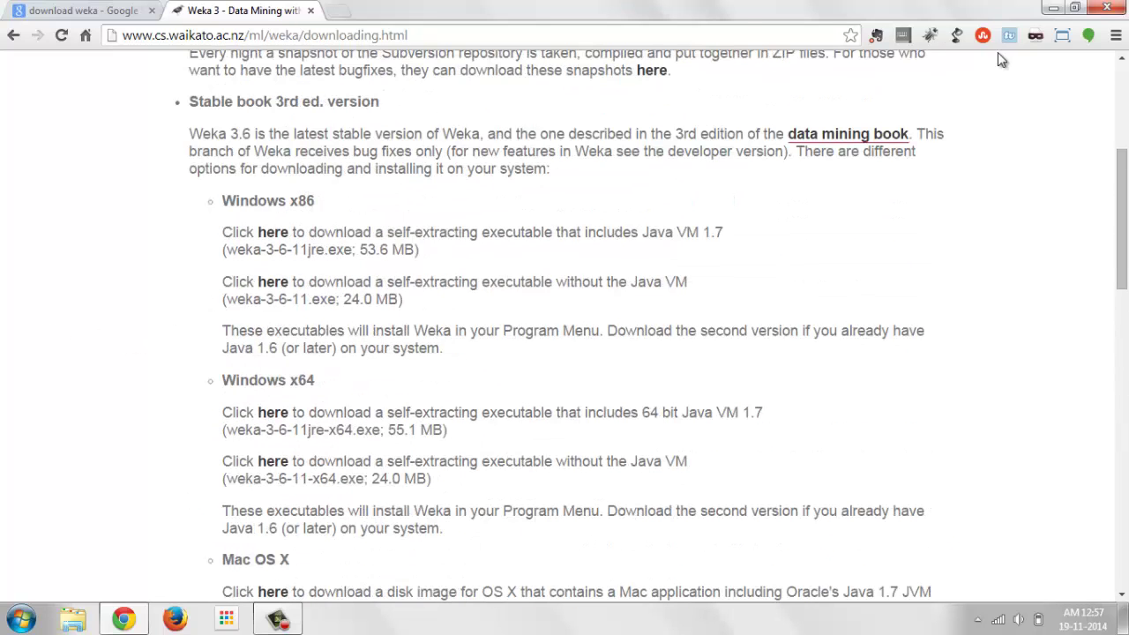
{"action": "left_click", "coordinate": [1061, 8]}
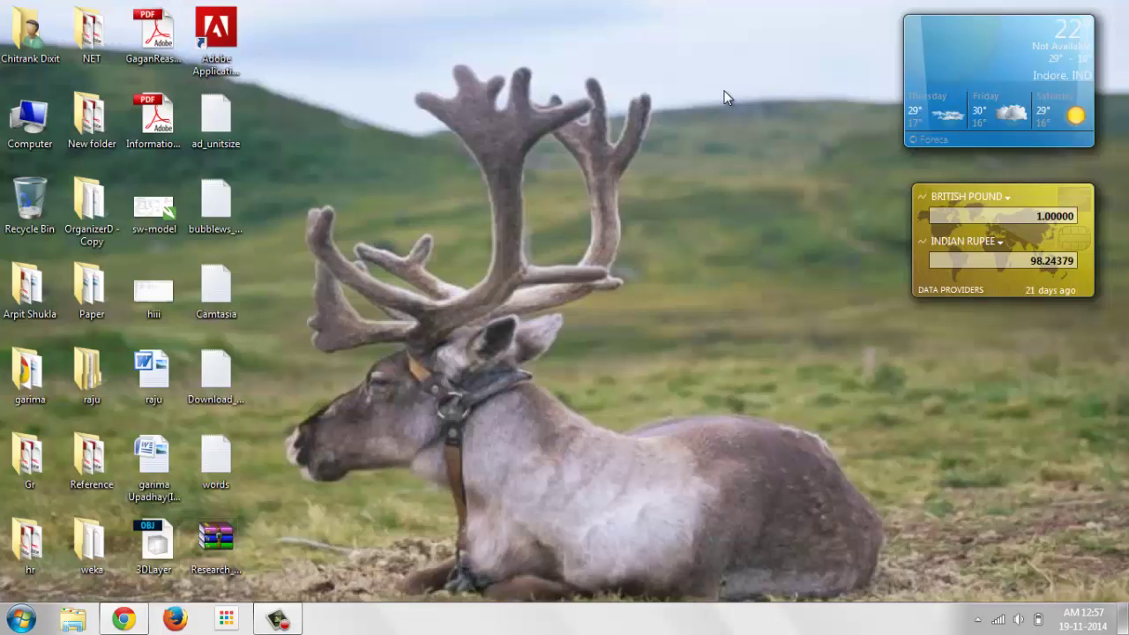
Search the Start menu for 'weka' and launch Weka 3.6.
{"action": "left_click", "coordinate": [21, 619]}
{"action": "left_click", "coordinate": [98, 576]}
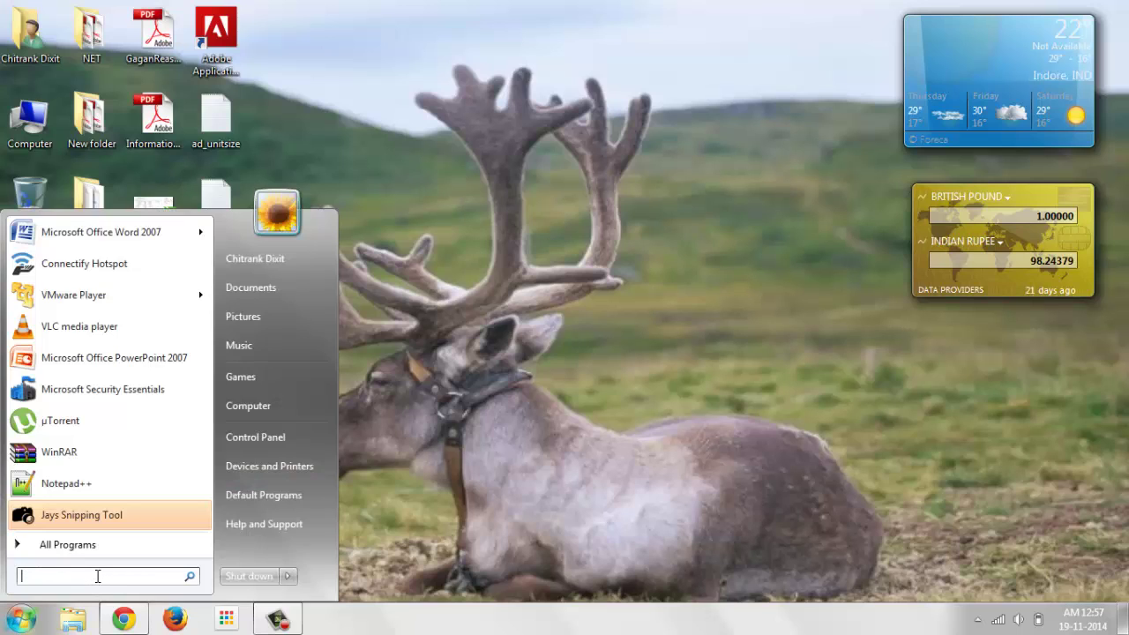
{"action": "type", "text": "weka"}
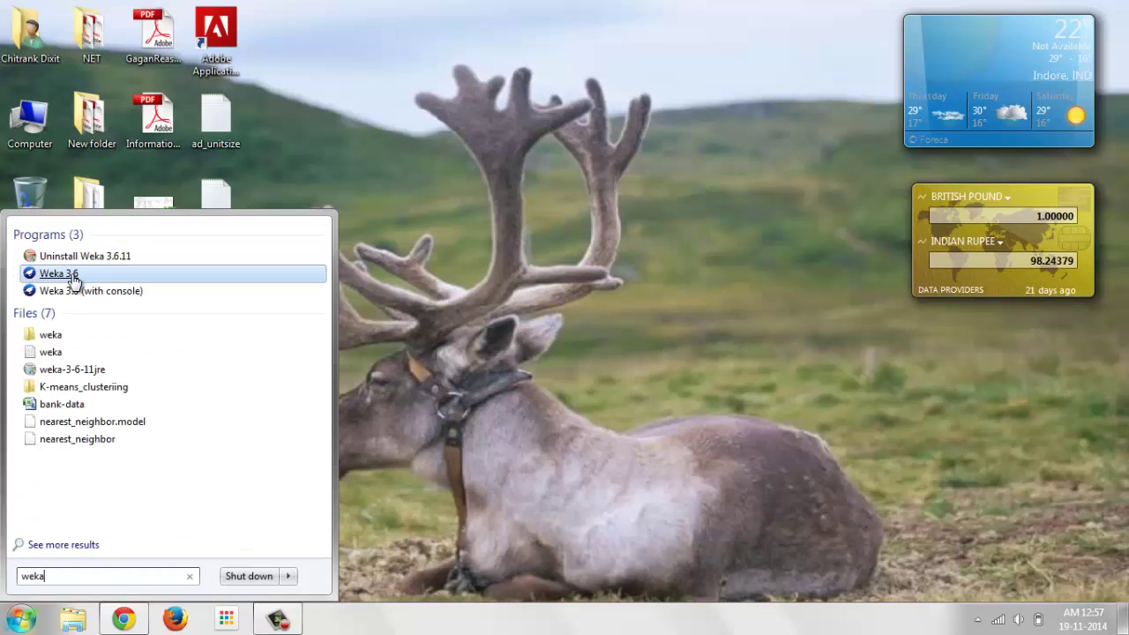
{"action": "left_click", "coordinate": [73, 278]}
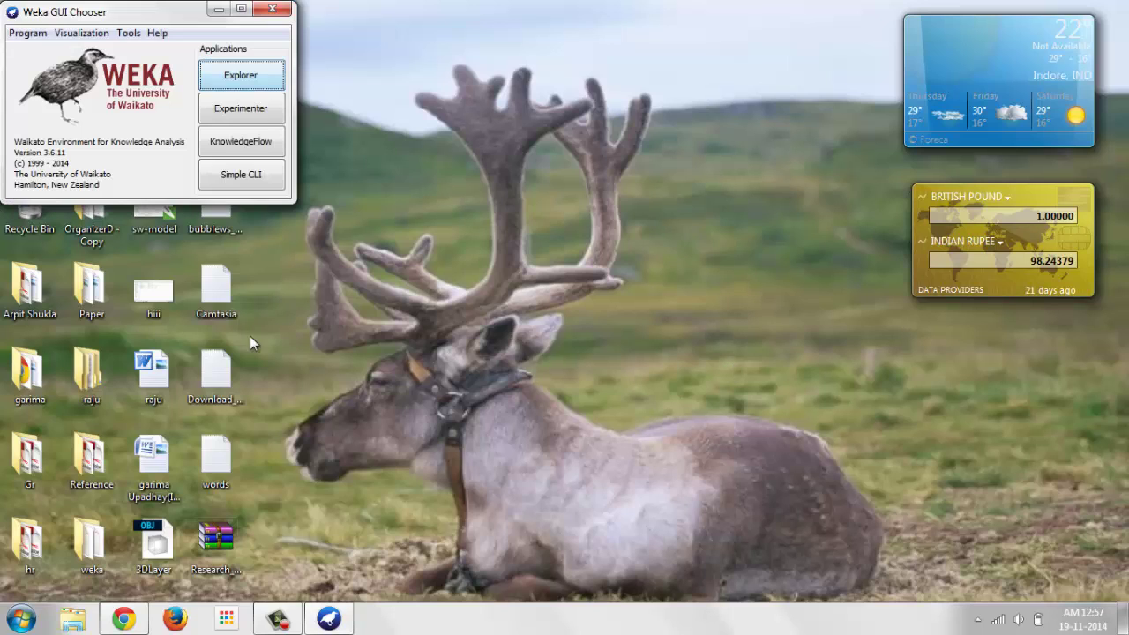
Resize the Weka GUI Chooser window by its borders and launch the Explorer.
{"action": "left_click_drag", "start_coordinate": [131, 5], "coordinate": [170, 25]}
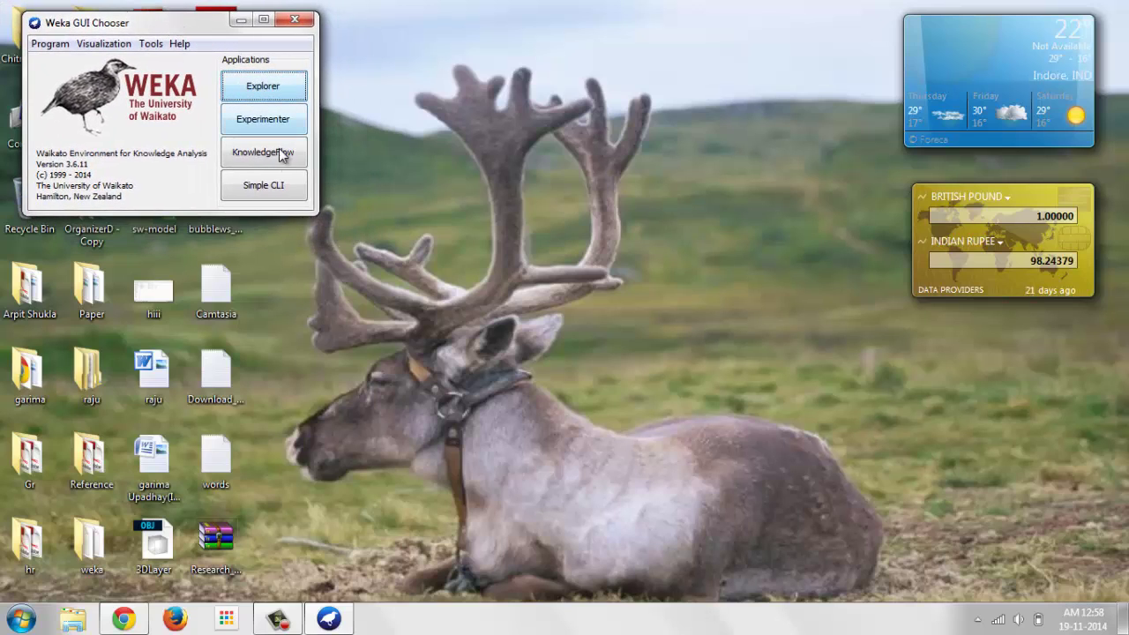
{"action": "left_click_drag", "start_coordinate": [317, 216], "coordinate": [323, 264]}
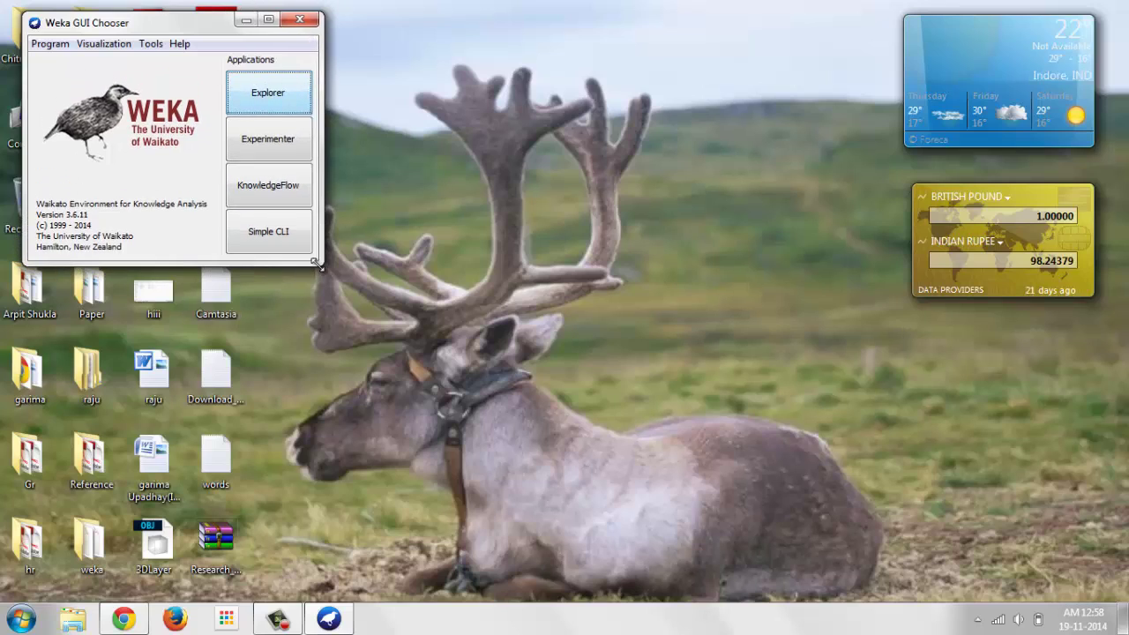
{"action": "left_click", "coordinate": [273, 97]}
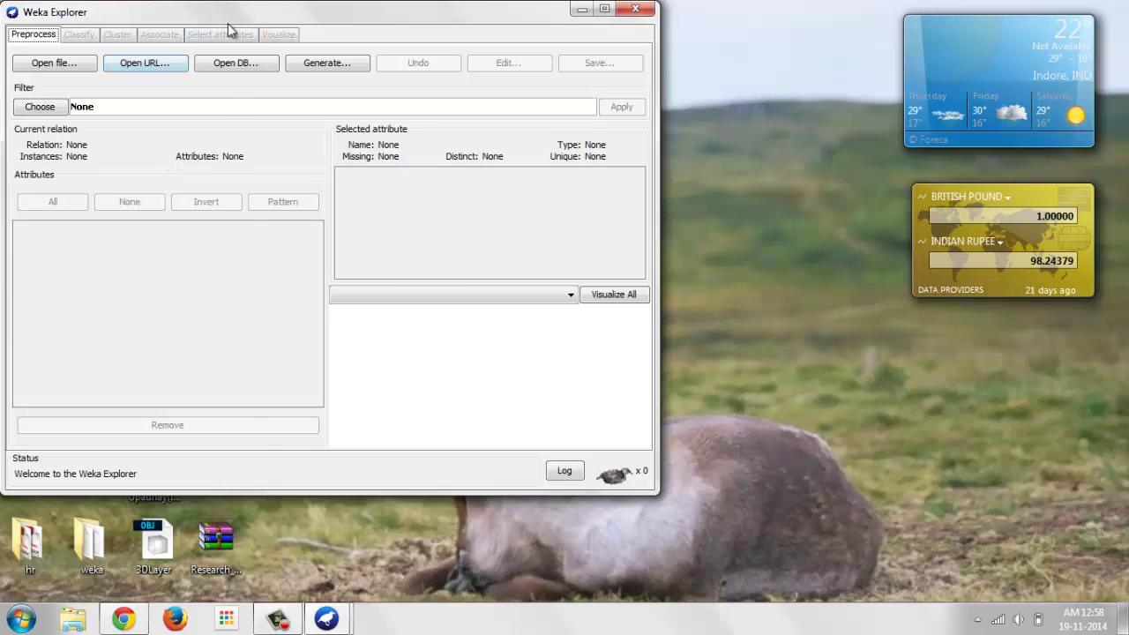
Move the Explorer window down and right, then bring up the Open file dialog.
{"action": "left_click_drag", "start_coordinate": [221, 16], "coordinate": [263, 85]}
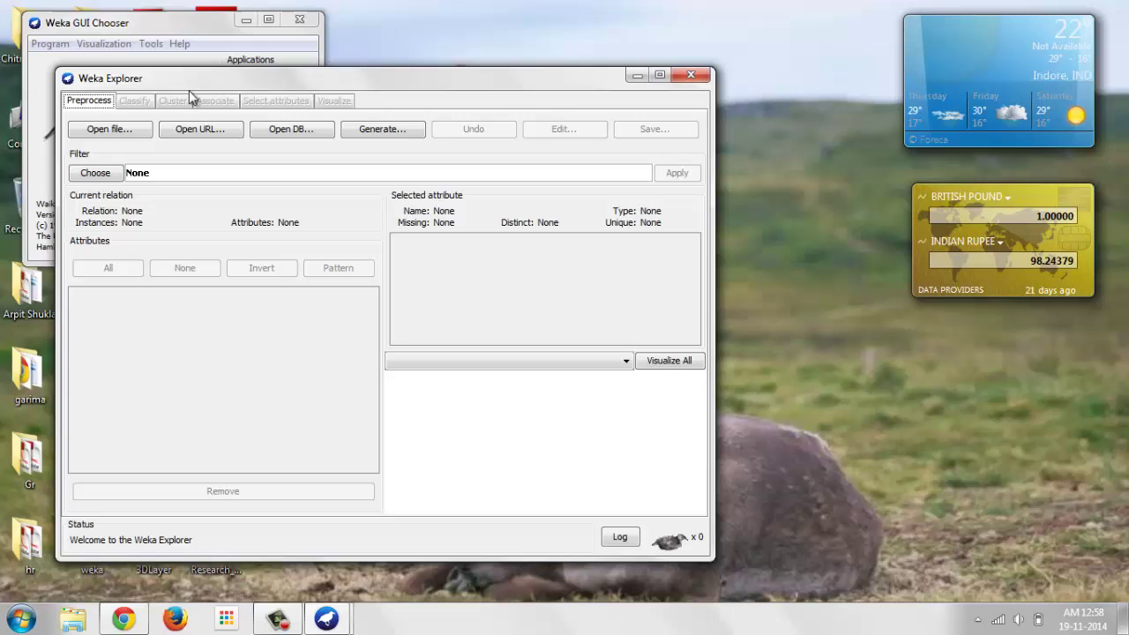
{"action": "left_click", "coordinate": [125, 133]}
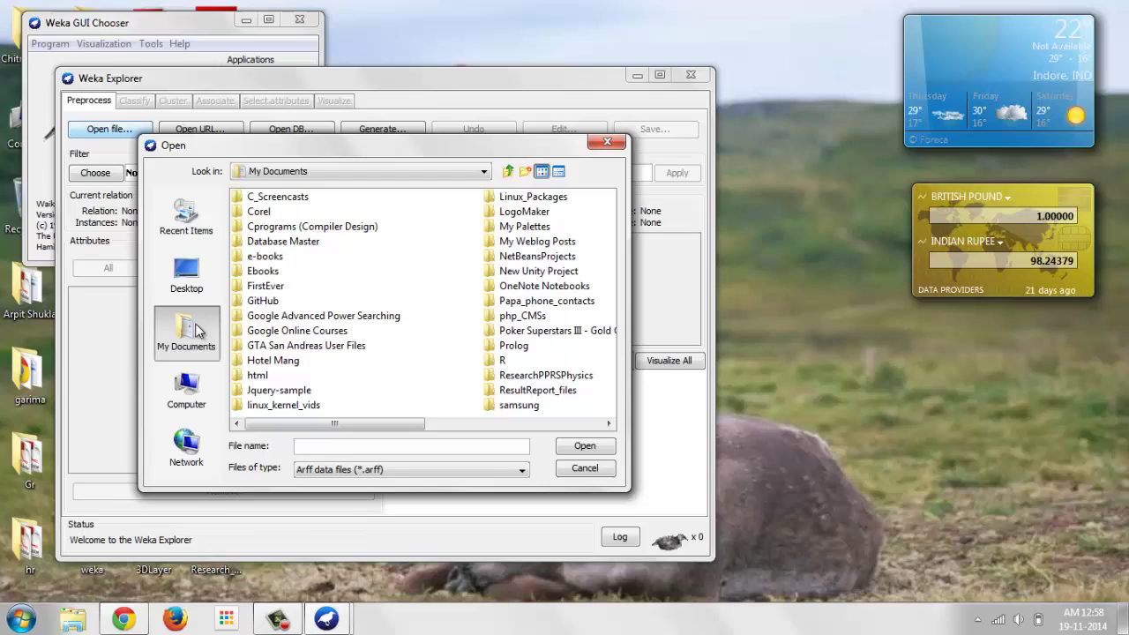
Browse to C:\Program Files (x86)\Weka-3-6\data and open weather.nominal.
{"action": "left_click", "coordinate": [196, 401]}
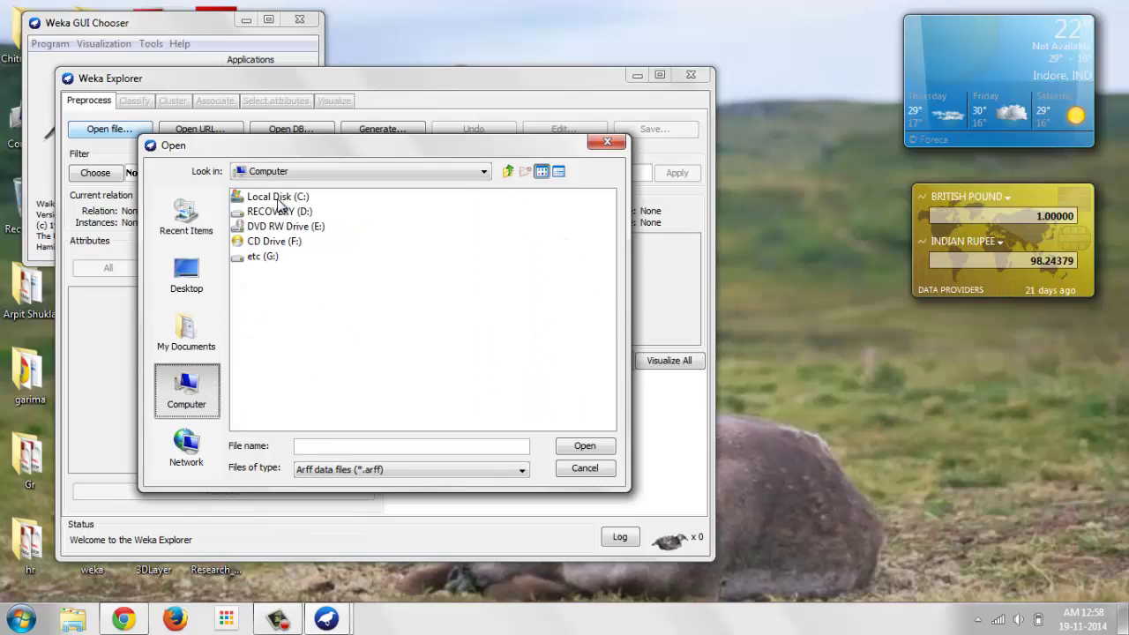
{"action": "double_click", "coordinate": [278, 199]}
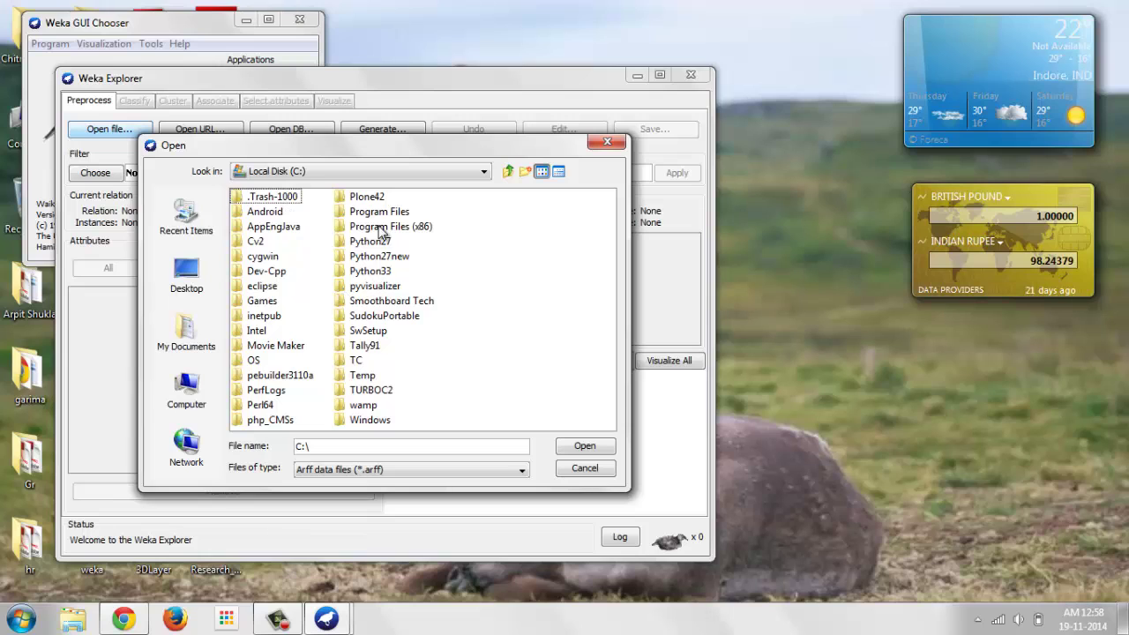
{"action": "double_click", "coordinate": [393, 228]}
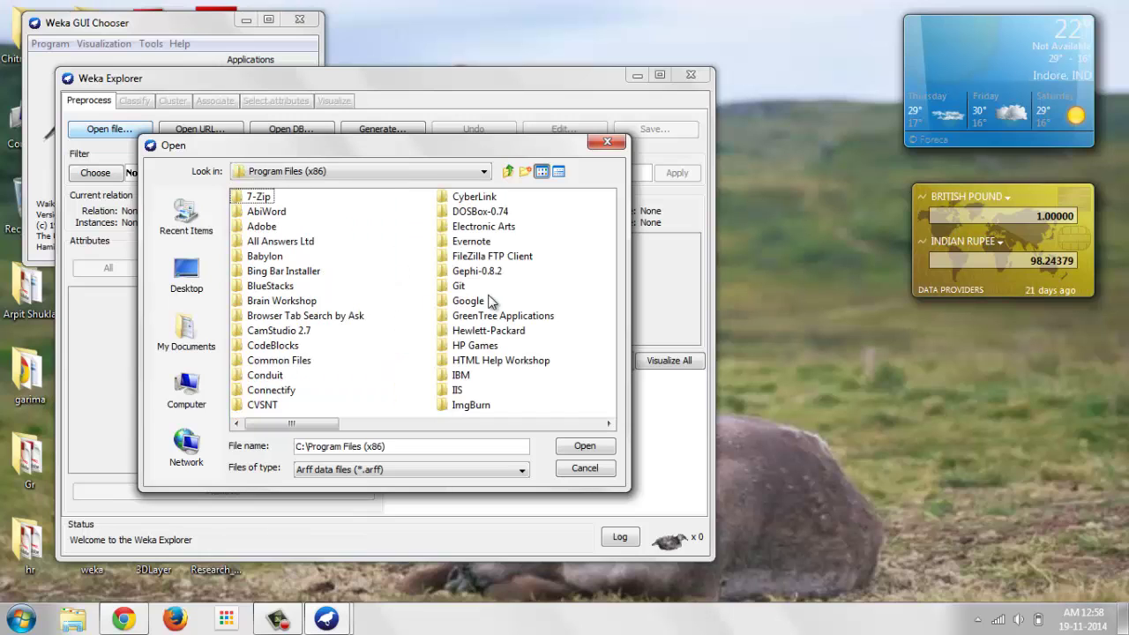
{"action": "scroll", "coordinate": [489, 296], "scroll_direction": "right", "scroll_amount": 5}
{"action": "double_click", "coordinate": [465, 212]}
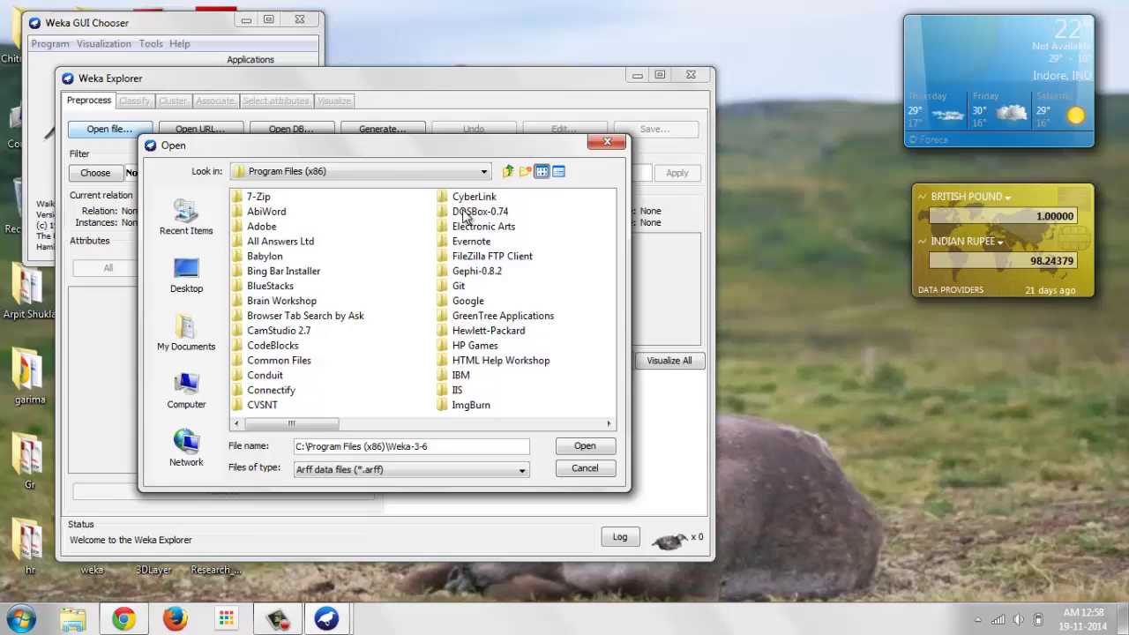
{"action": "double_click", "coordinate": [257, 217]}
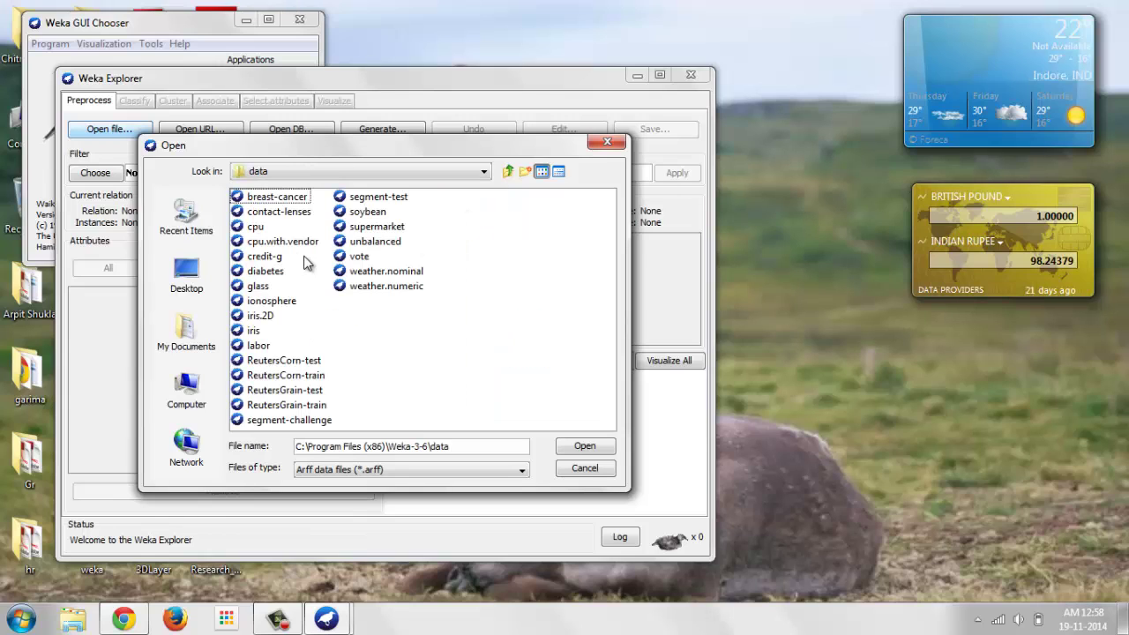
{"action": "double_click", "coordinate": [388, 272]}
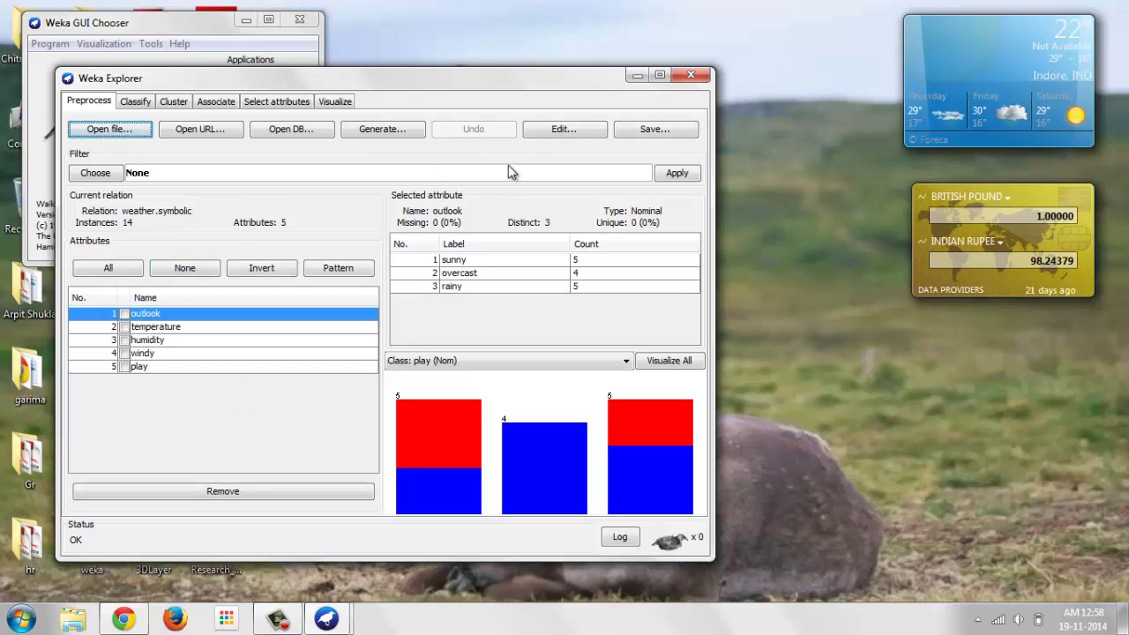
Open the loaded data in the Viewer table and drag it beside the Explorer.
{"action": "left_click", "coordinate": [562, 130]}
{"action": "left_click_drag", "start_coordinate": [226, 17], "coordinate": [943, 84]}
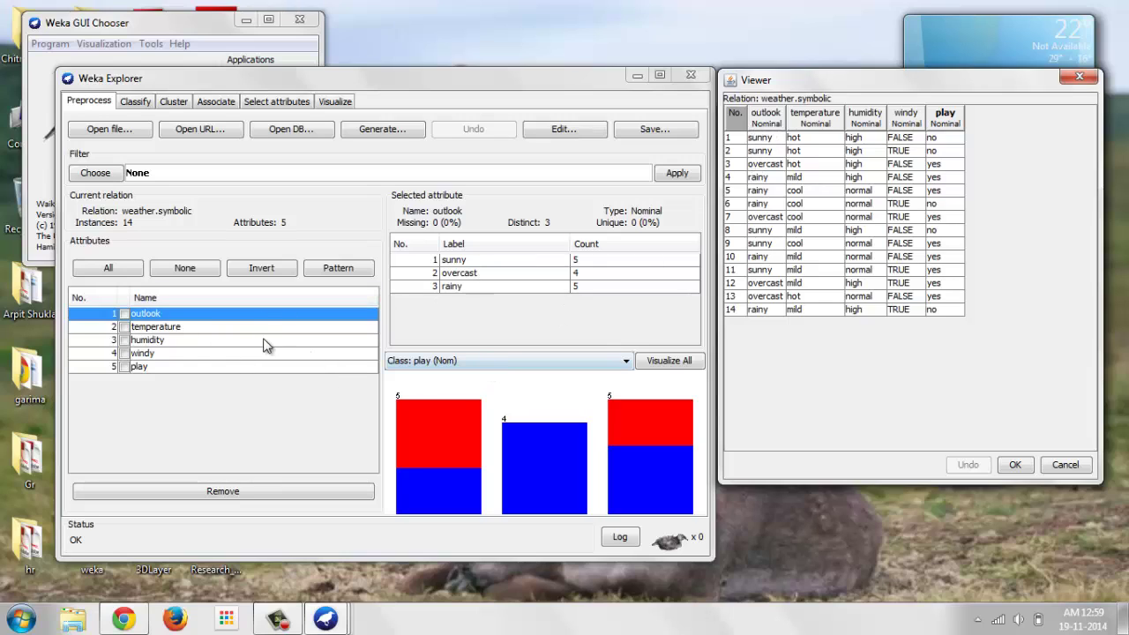
Set the class to outlook (Nom) and inspect the sunny, overcast and rainy histogram bars.
{"action": "left_click", "coordinate": [198, 318]}
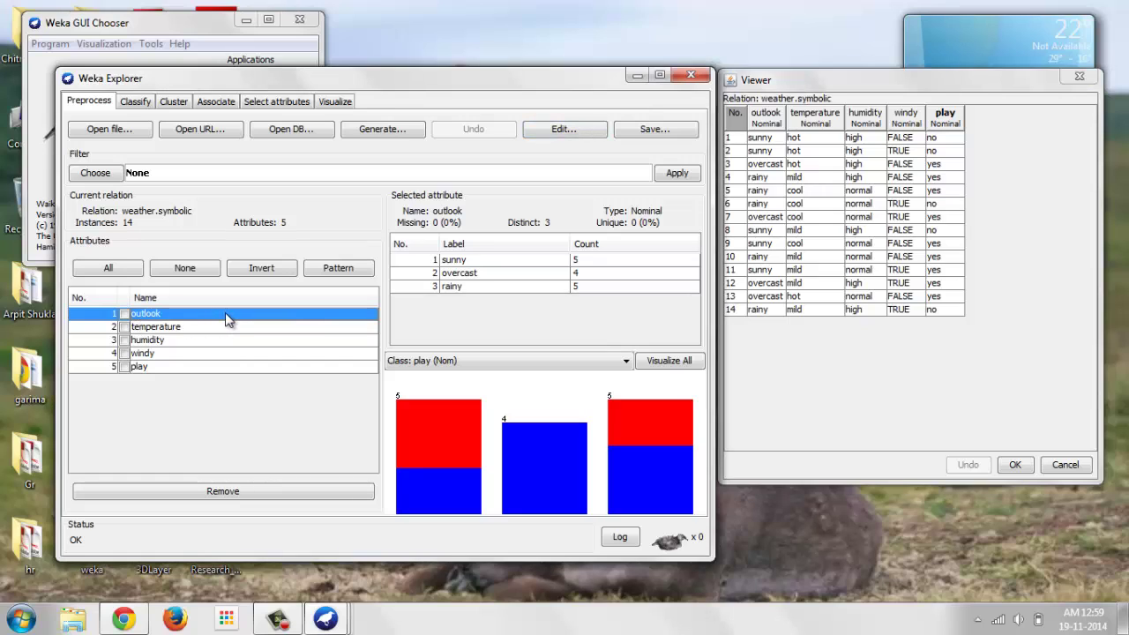
{"action": "left_click", "coordinate": [466, 363]}
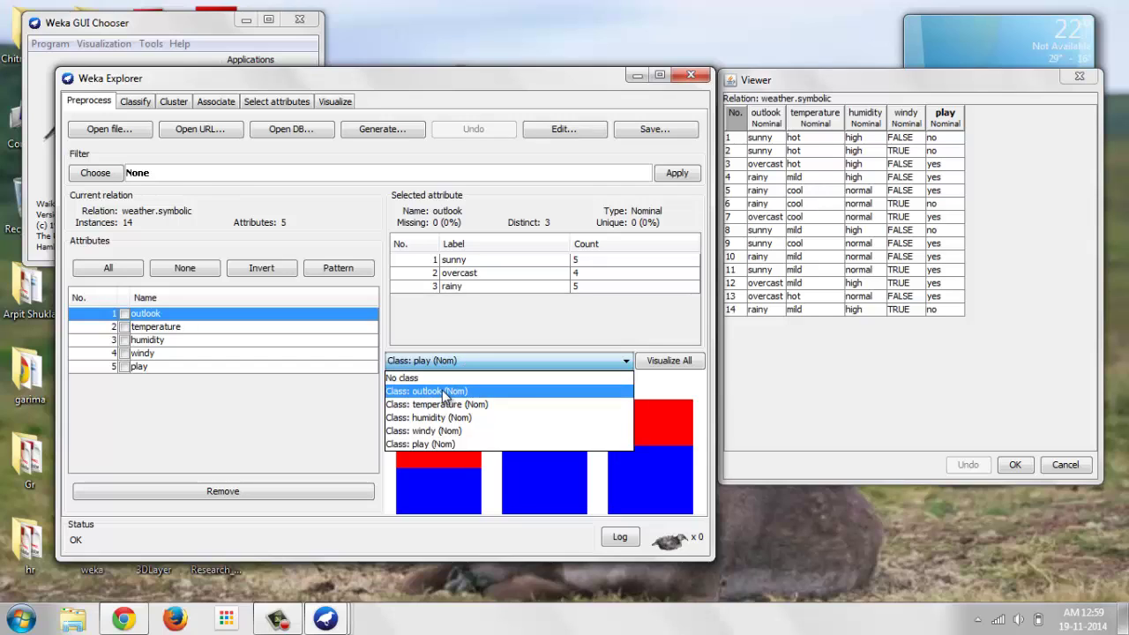
{"action": "left_click", "coordinate": [457, 390]}
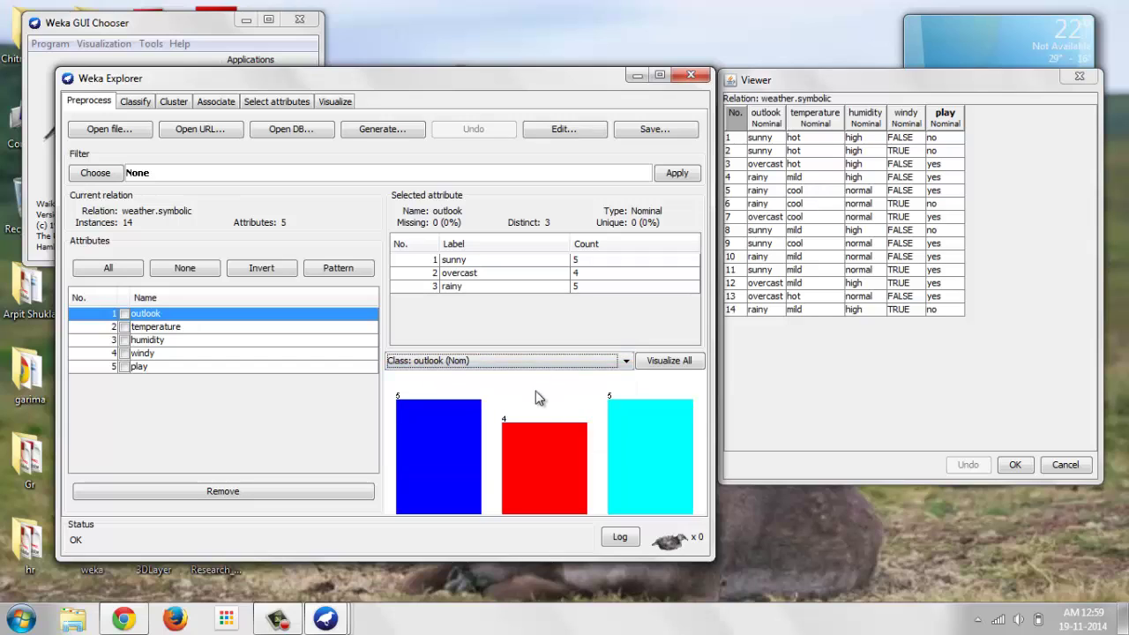
{"action": "mouse_move", "coordinate": [431, 426]}
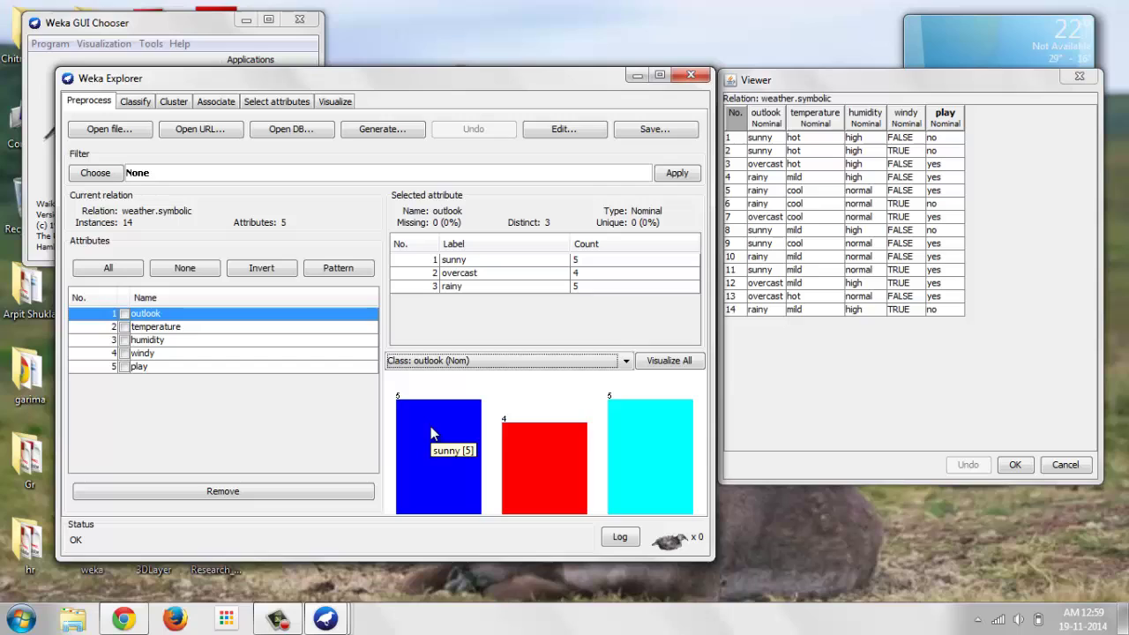
{"action": "mouse_move", "coordinate": [546, 445]}
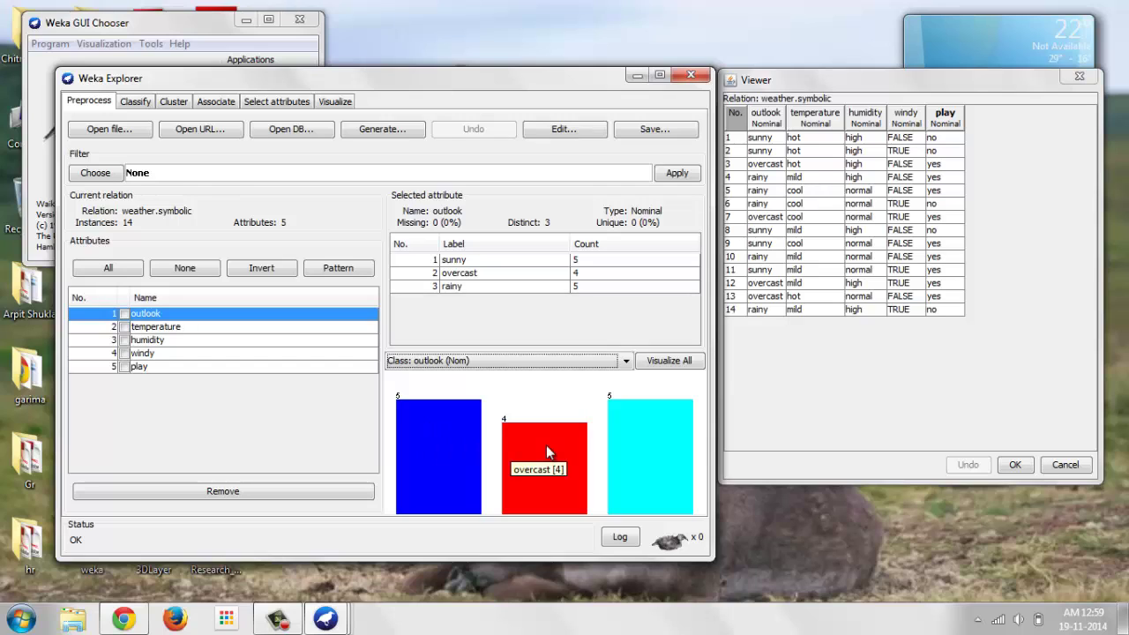
{"action": "mouse_move", "coordinate": [673, 448]}
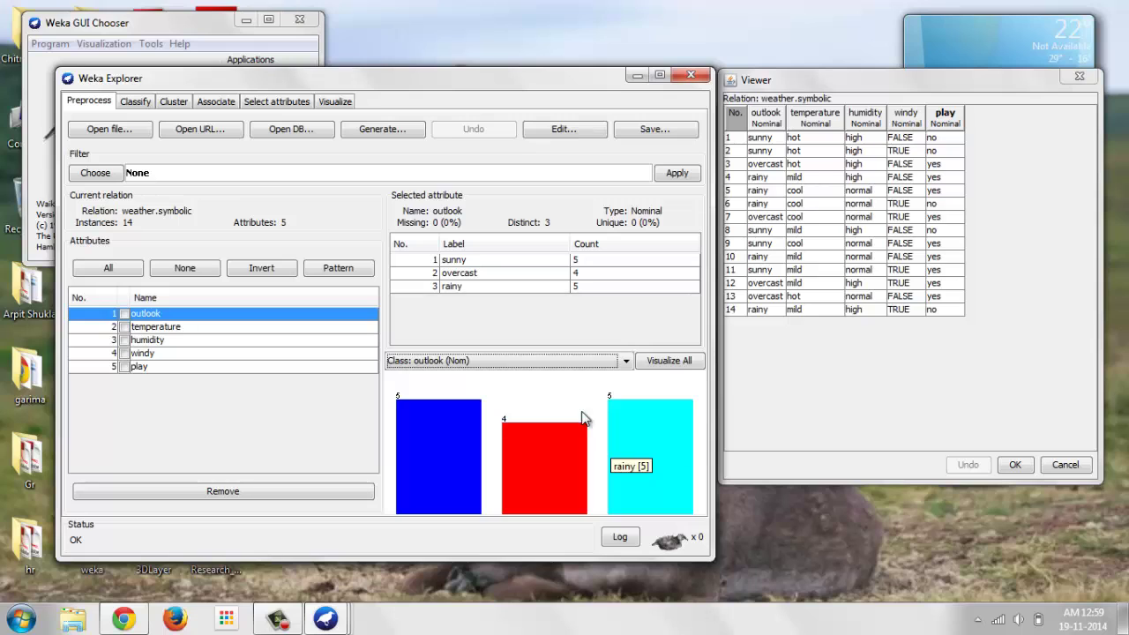
Show histograms for all five attributes and move that window aside to uncover the data table.
{"action": "left_click", "coordinate": [664, 363]}
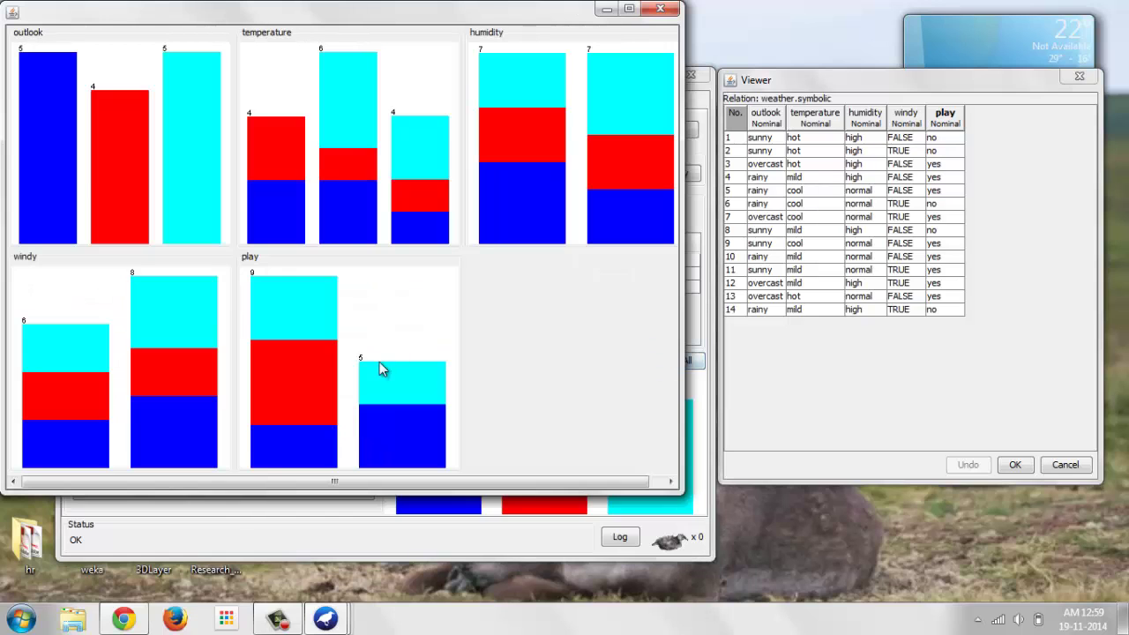
{"action": "left_click_drag", "start_coordinate": [269, 15], "coordinate": [708, 47]}
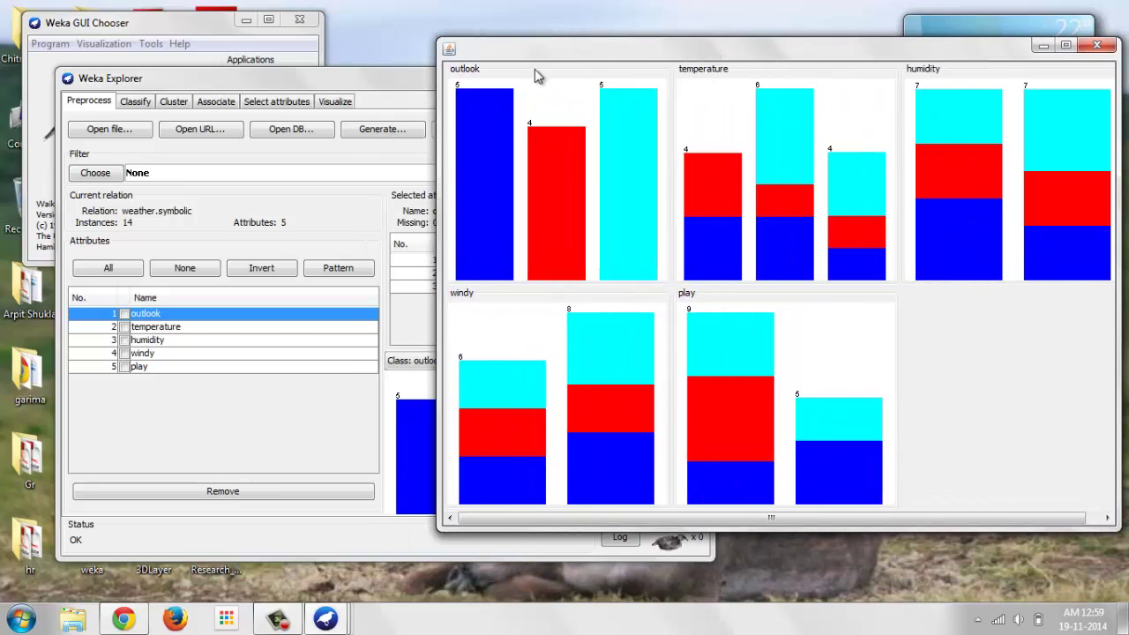
{"action": "left_click_drag", "start_coordinate": [584, 52], "coordinate": [160, 56]}
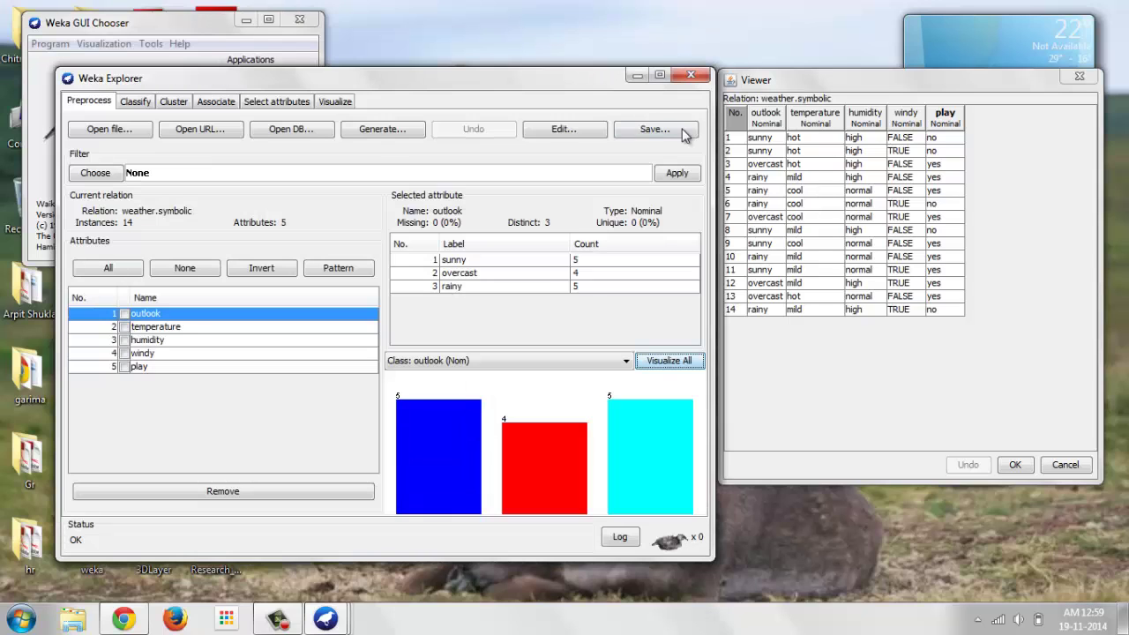
{"action": "left_click", "coordinate": [670, 45]}
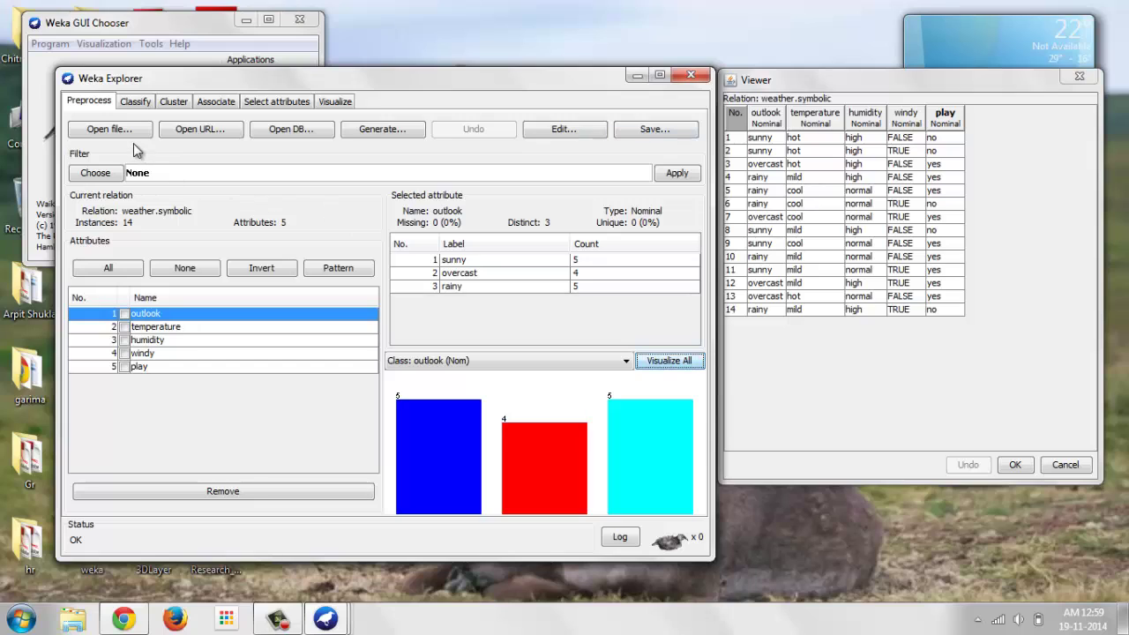